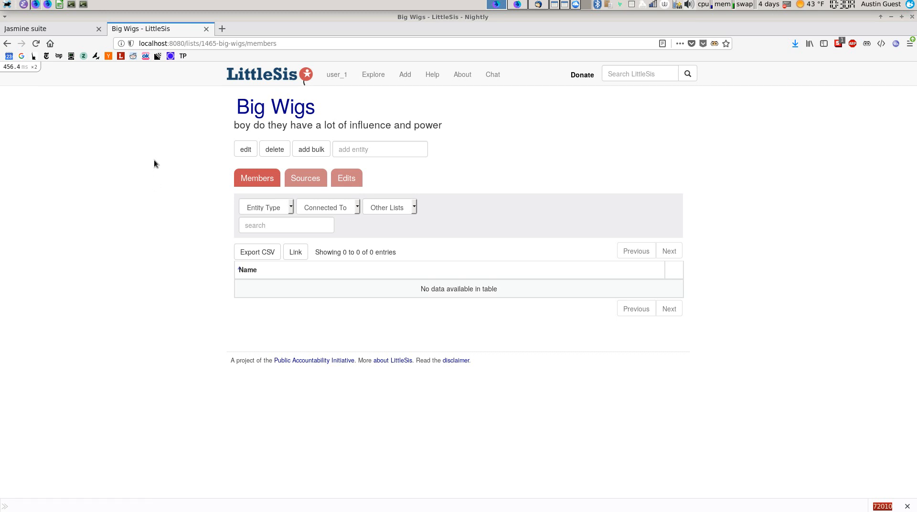
Open the bulk entity-adding page for the Big Wigs list
{"action": "left_click_drag", "start_coordinate": [199, 47], "coordinate": [314, 50]}
{"action": "left_click", "coordinate": [531, 148]}
{"action": "left_click_drag", "start_coordinate": [321, 109], "coordinate": [300, 107]}
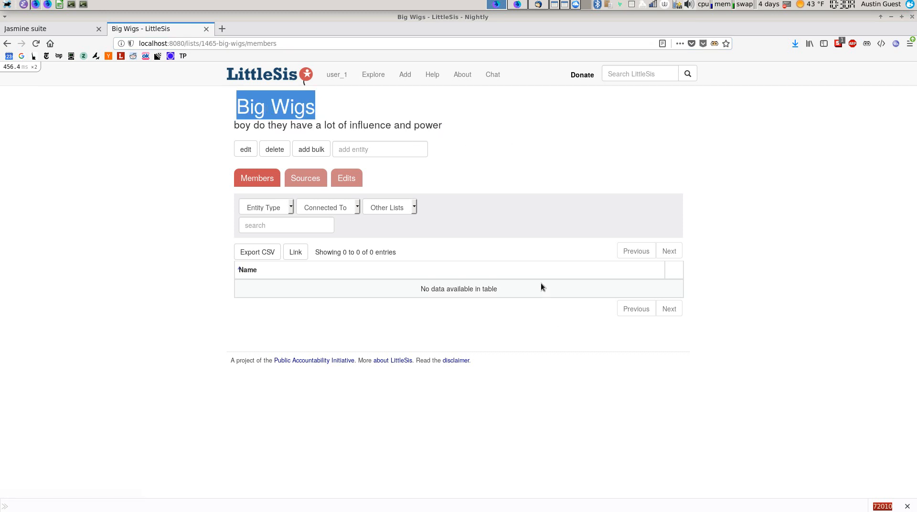
{"action": "left_click", "coordinate": [537, 268]}
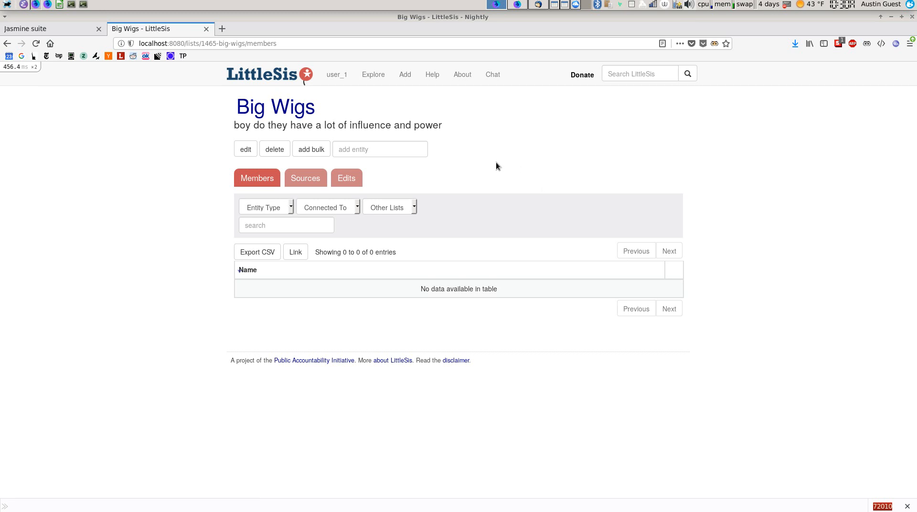
{"action": "left_click", "coordinate": [307, 151]}
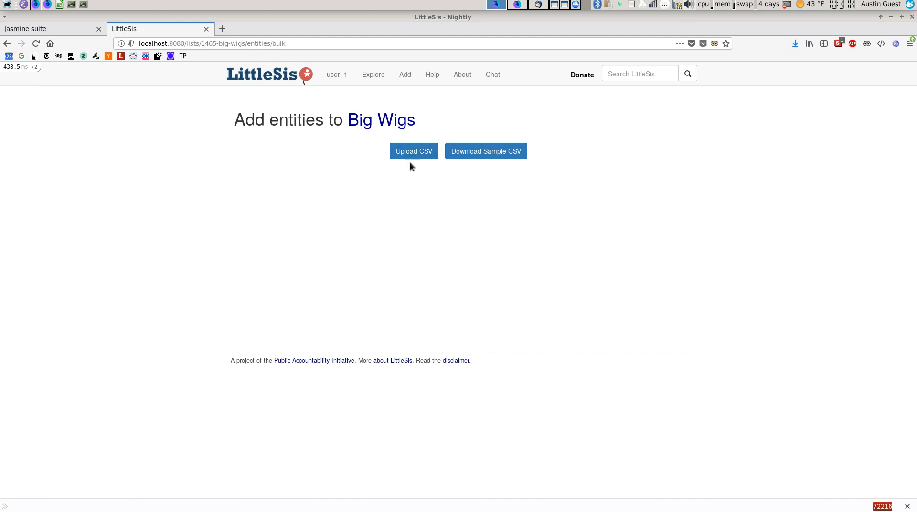
Download the sample CSV and open it in LibreOffice Calc with default import settings
{"action": "left_click", "coordinate": [477, 151]}
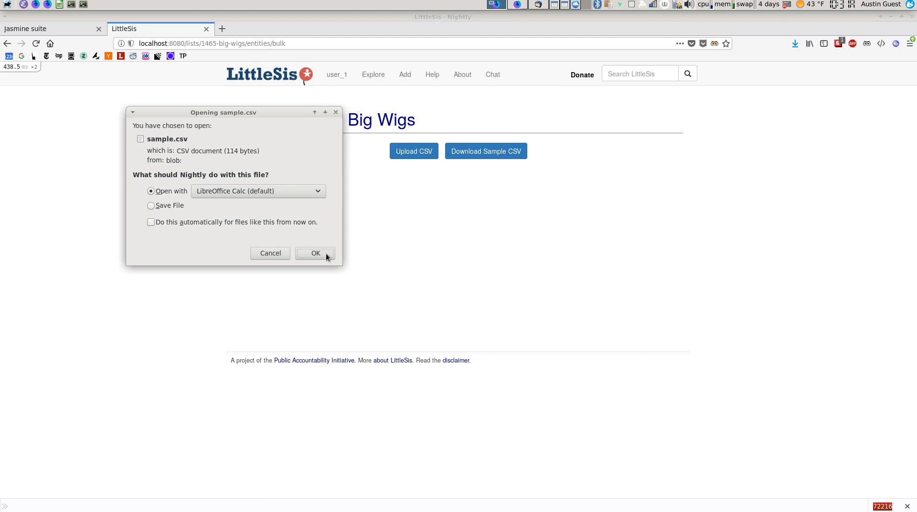
{"action": "left_click", "coordinate": [315, 253]}
{"action": "left_click", "coordinate": [753, 403]}
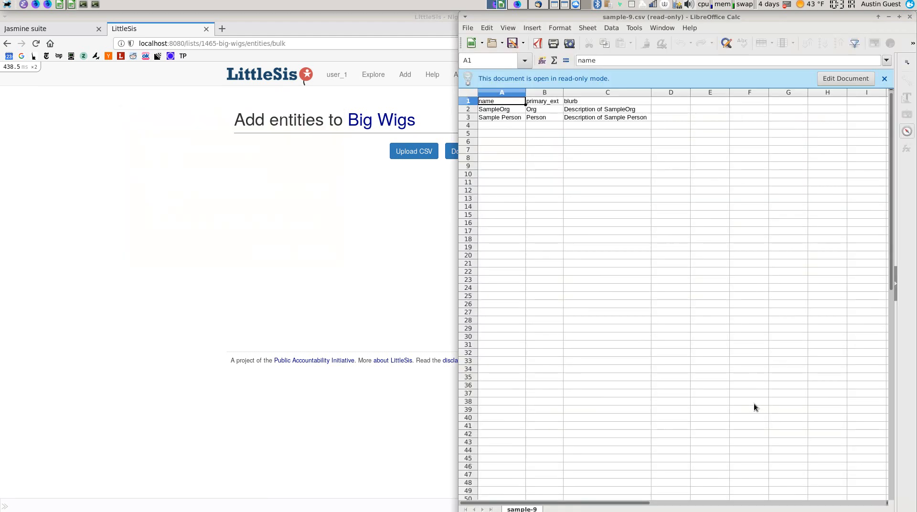
Make the sheet editable and enter x in cell A4
{"action": "left_click", "coordinate": [824, 79]}
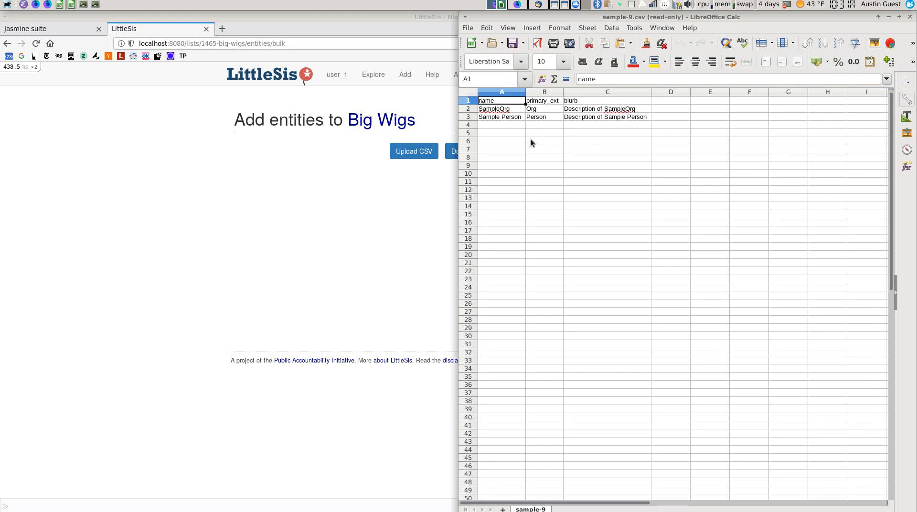
{"action": "key", "text": "Right"}
{"action": "key", "text": "Down"}
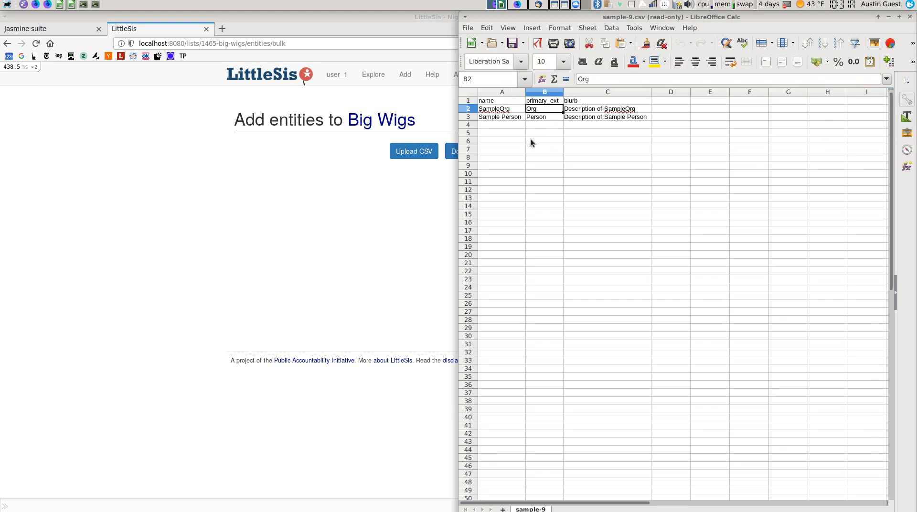
{"action": "key", "text": "Down"}
{"action": "key", "text": "Up"}
{"action": "key", "text": "Up"}
{"action": "key", "text": "Right"}
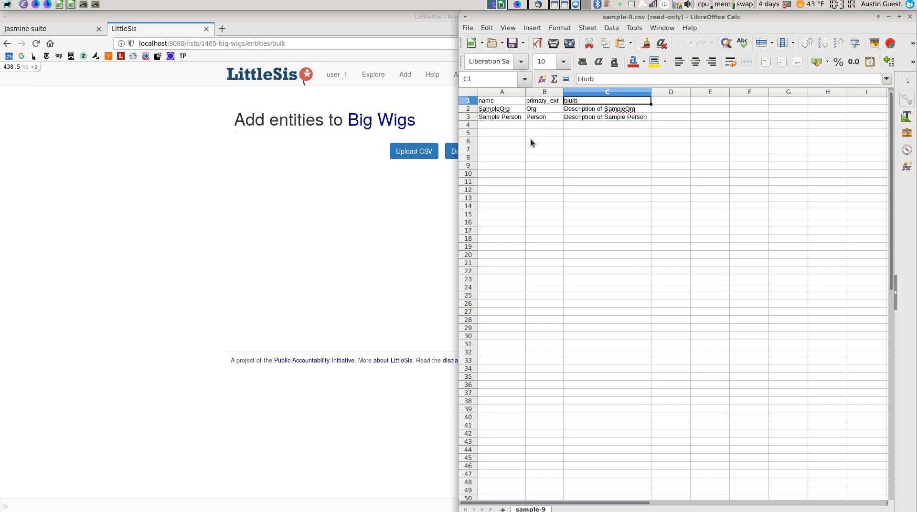
{"action": "key", "text": "Down"}
{"action": "key", "text": "Down"}
{"action": "key", "text": "Down"}
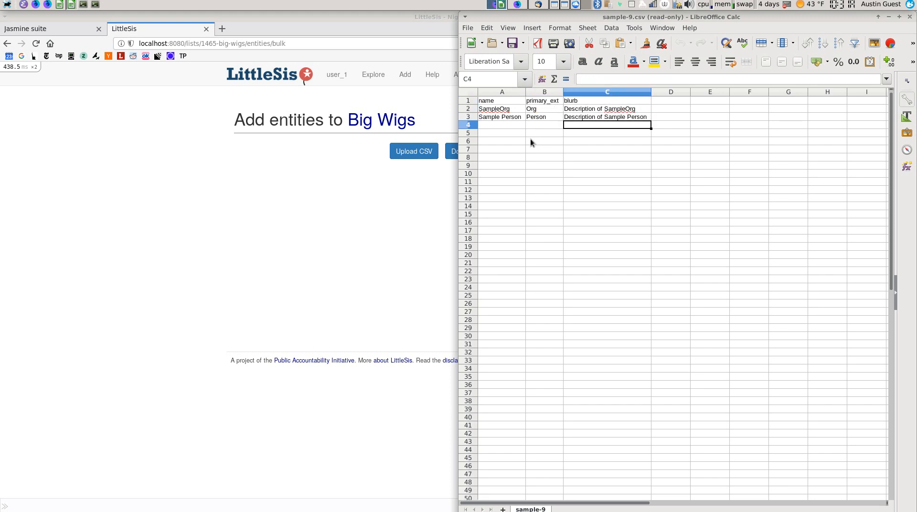
{"action": "key", "text": "Left"}
{"action": "key", "text": "Left"}
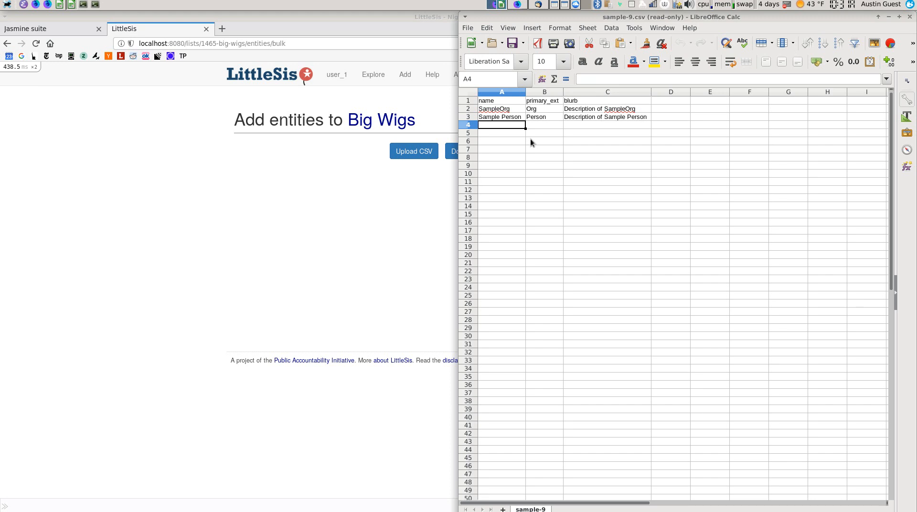
{"action": "type", "text": "x"}
{"action": "key", "text": "Return"}
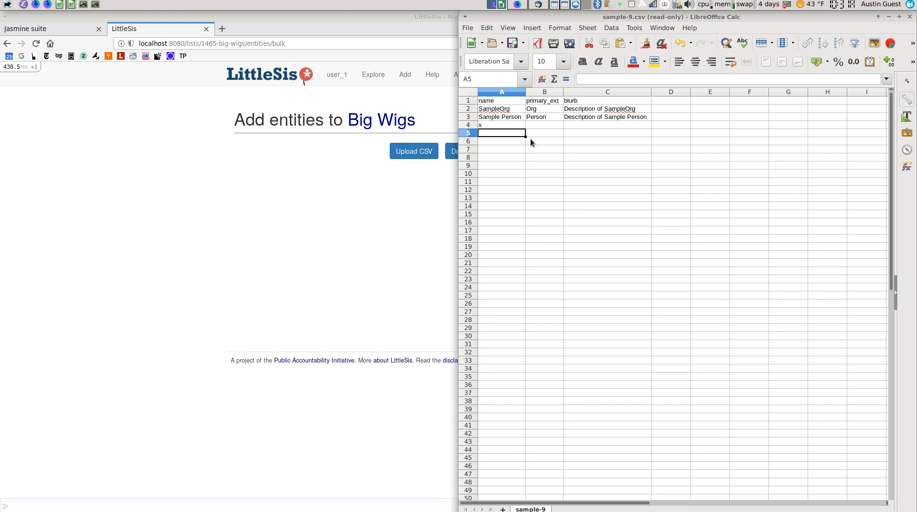
Add a Walmart row typed Org and two person rows, the second typed Peso
{"action": "type", "text": "Walmart"}
{"action": "key", "text": "Tab"}
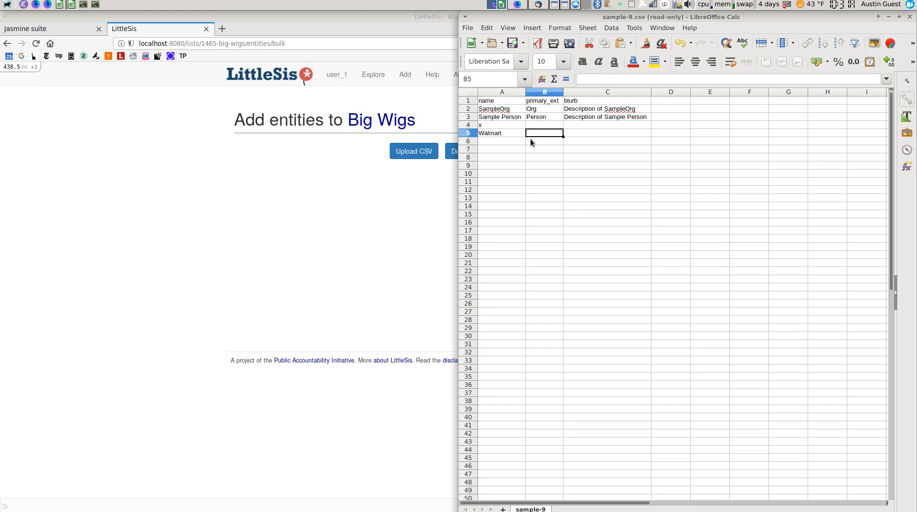
{"action": "type", "text": "Org"}
{"action": "key", "text": "Return"}
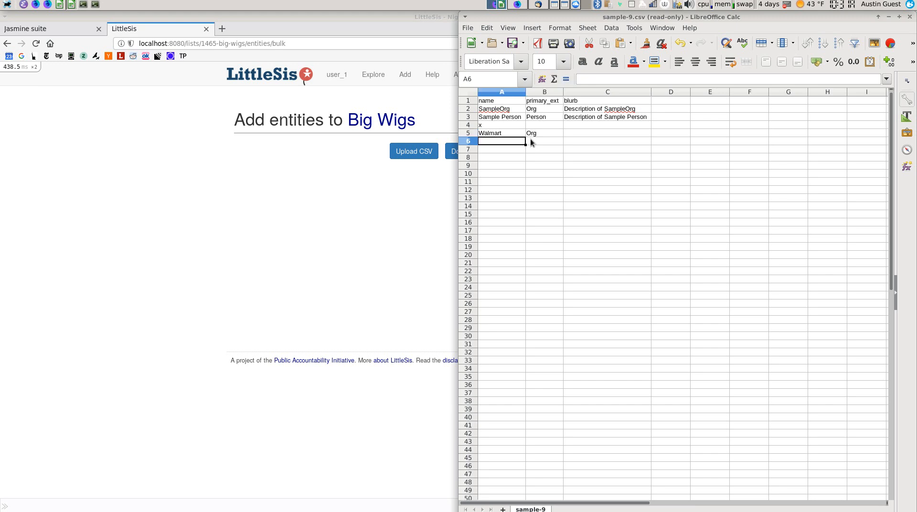
{"action": "type", "text": "Robert Rubin"}
{"action": "key", "text": "Tab"}
{"action": "type", "text": "Person"}
{"action": "key", "text": "Return"}
{"action": "key", "text": "Tab"}
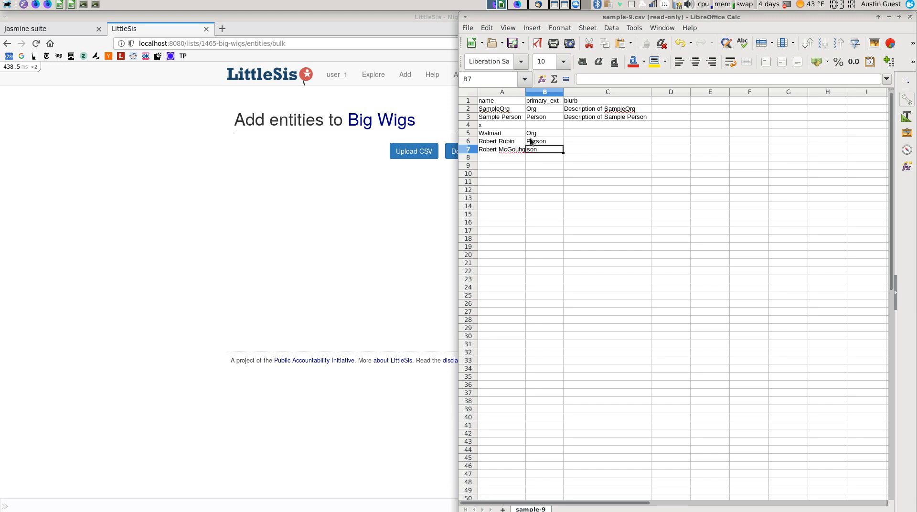
{"action": "type", "text": "Peso"}
{"action": "key", "text": "Tab"}
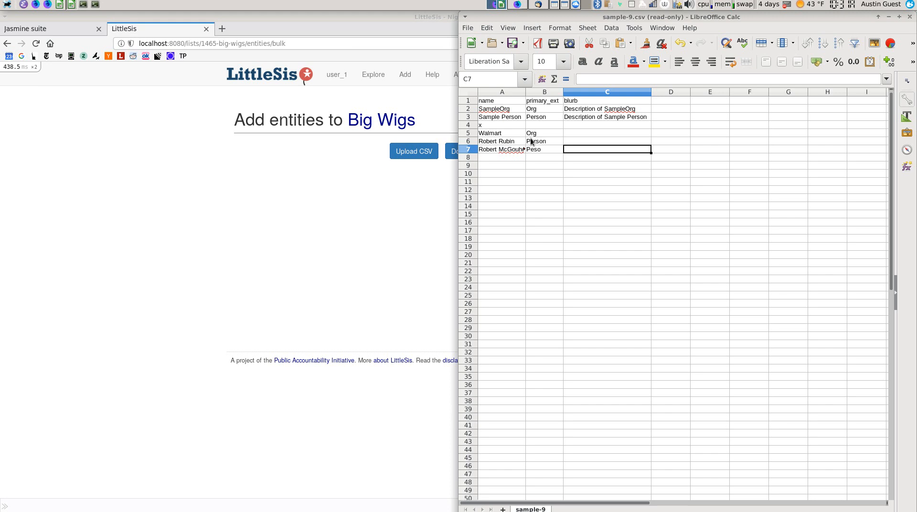
{"action": "key", "text": "ctrl+shift+s"}
Save the sheet over sample-edited.csv, then close Calc and switch to another spreadsheet window
{"action": "left_click", "coordinate": [483, 143]}
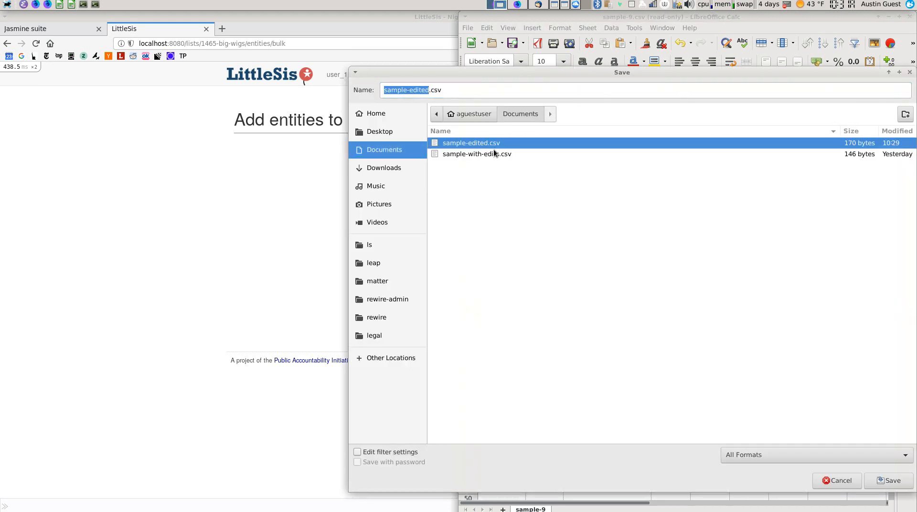
{"action": "left_click", "coordinate": [889, 481]}
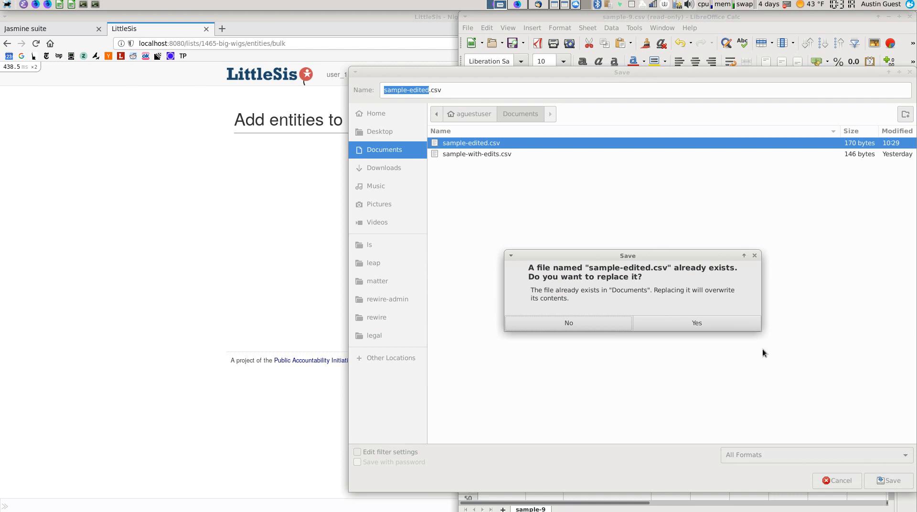
{"action": "left_click", "coordinate": [722, 325]}
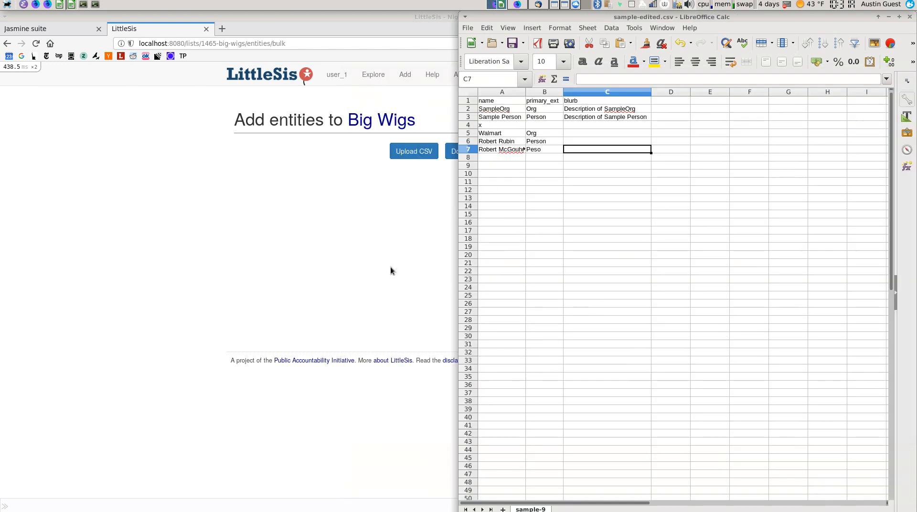
{"action": "key", "text": "ctrl+q"}
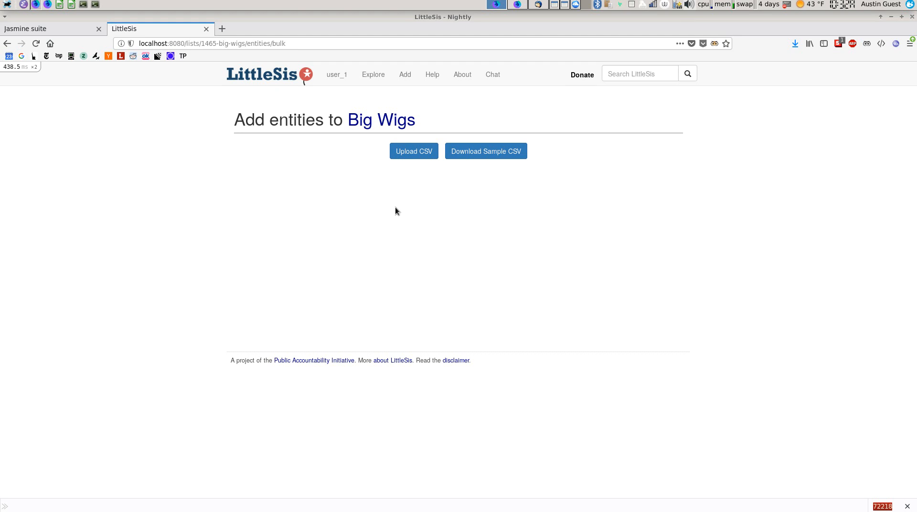
{"action": "key", "text": "alt+Tab"}
{"action": "key", "text": "alt+Tab"}
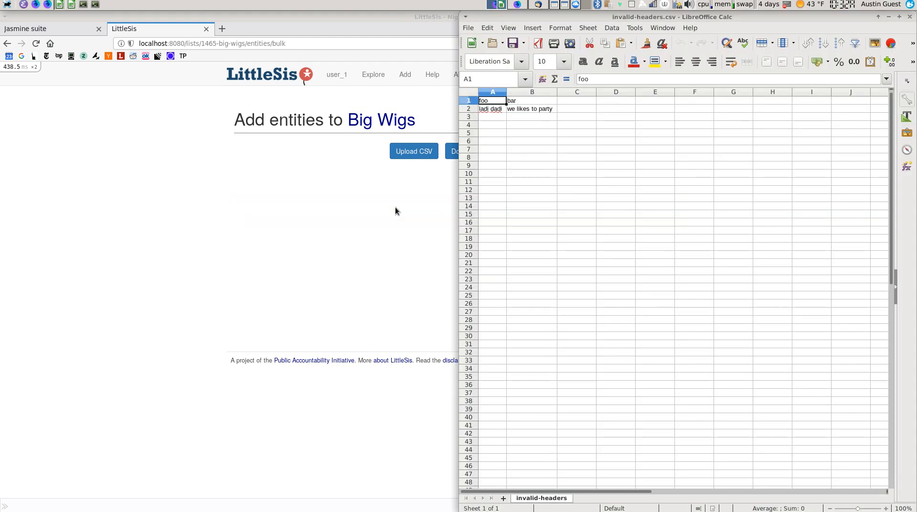
Check the sample sheet's primary_ext and blurb header cells
{"action": "left_click", "coordinate": [511, 185]}
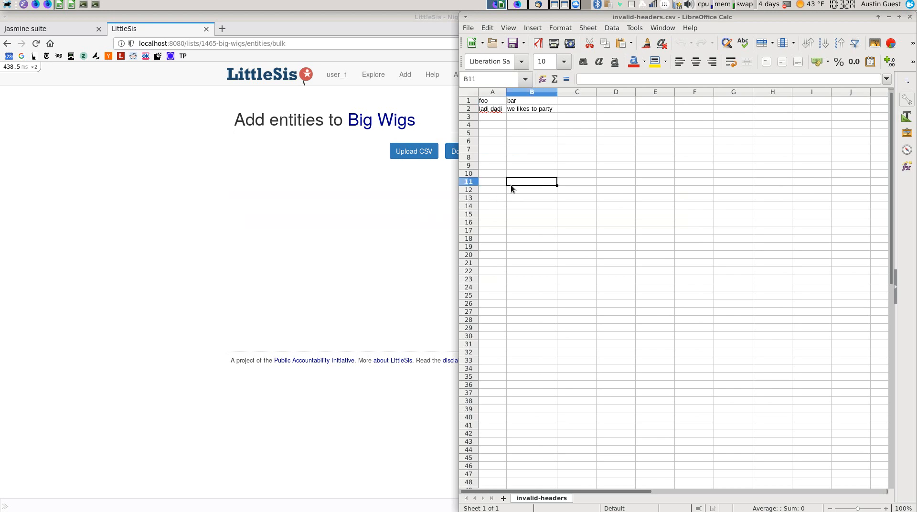
{"action": "key", "text": "Up"}
{"action": "key", "text": "Up"}
{"action": "key", "text": "Up"}
{"action": "key", "text": "Up"}
{"action": "key", "text": "Up"}
{"action": "key", "text": "Up"}
{"action": "key", "text": "Up"}
{"action": "key", "text": "Up"}
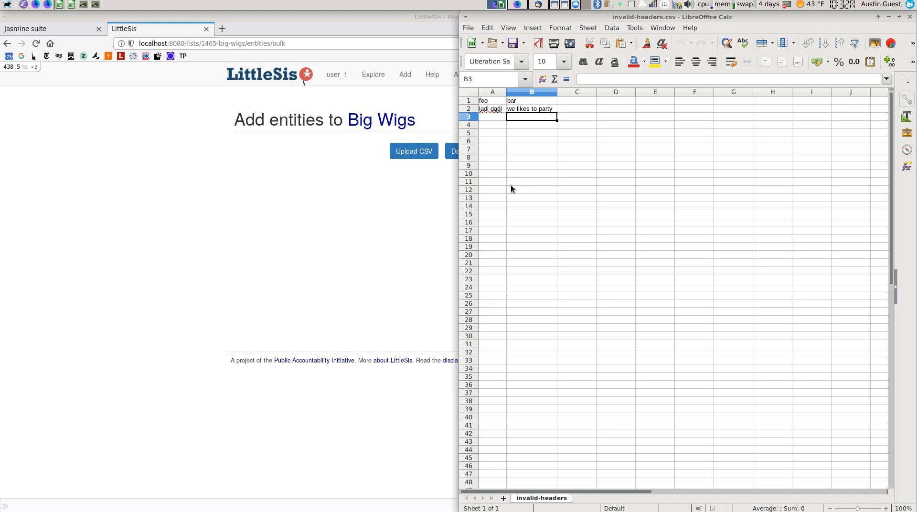
{"action": "key", "text": "alt+Tab"}
{"action": "key", "text": "alt+Tab"}
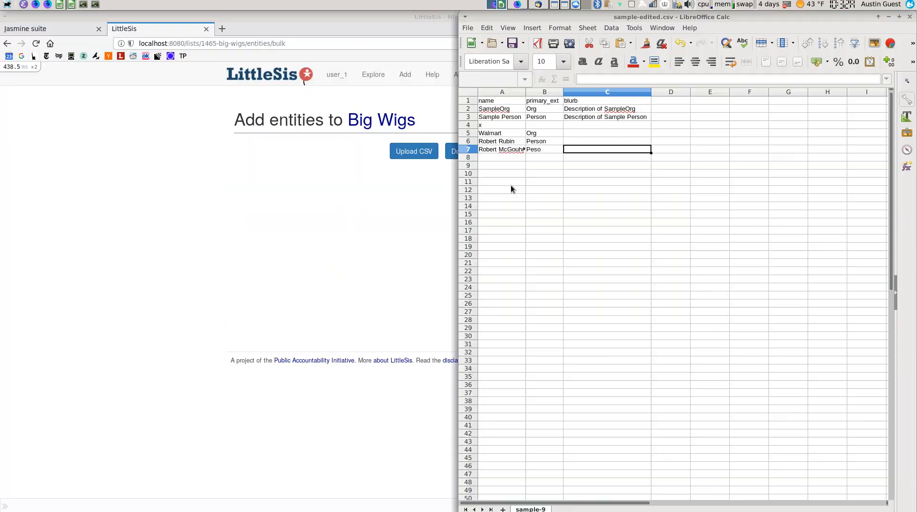
{"action": "key", "text": "Up"}
{"action": "key", "text": "Up"}
{"action": "key", "text": "Up"}
{"action": "key", "text": "Up"}
{"action": "key", "text": "Up"}
{"action": "key", "text": "Left"}
{"action": "key", "text": "Right"}
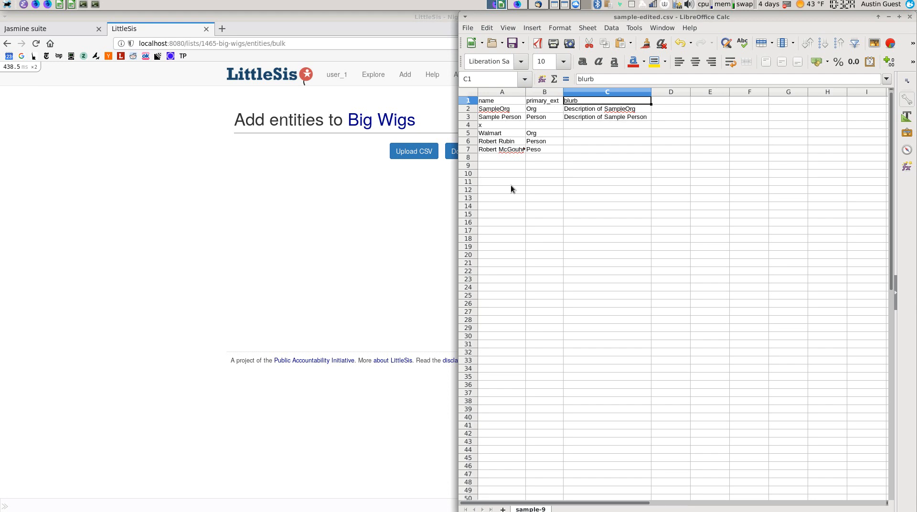
Inspect invalid-headers.csv's foo and bar headers, then return to the LittleSis page
{"action": "key", "text": "alt+Tab"}
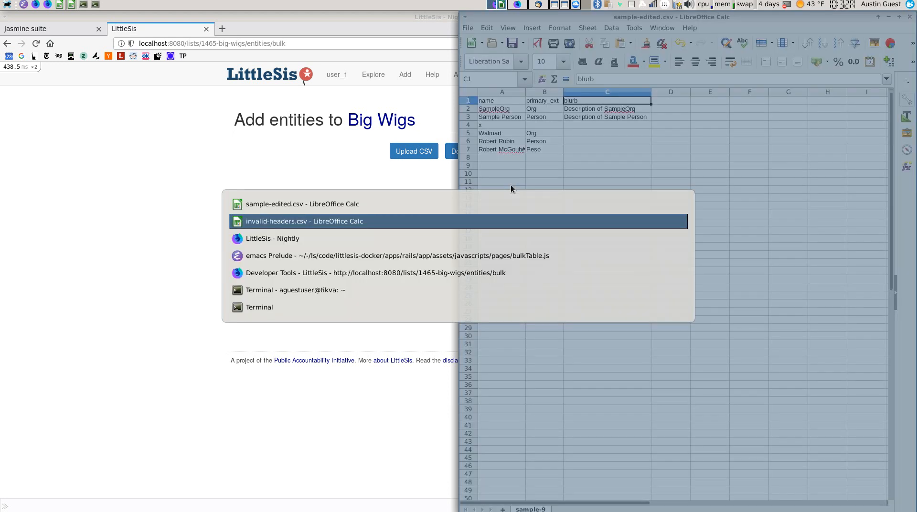
{"action": "key", "text": "Up"}
{"action": "key", "text": "Up"}
{"action": "key", "text": "Left"}
{"action": "key", "text": "Right"}
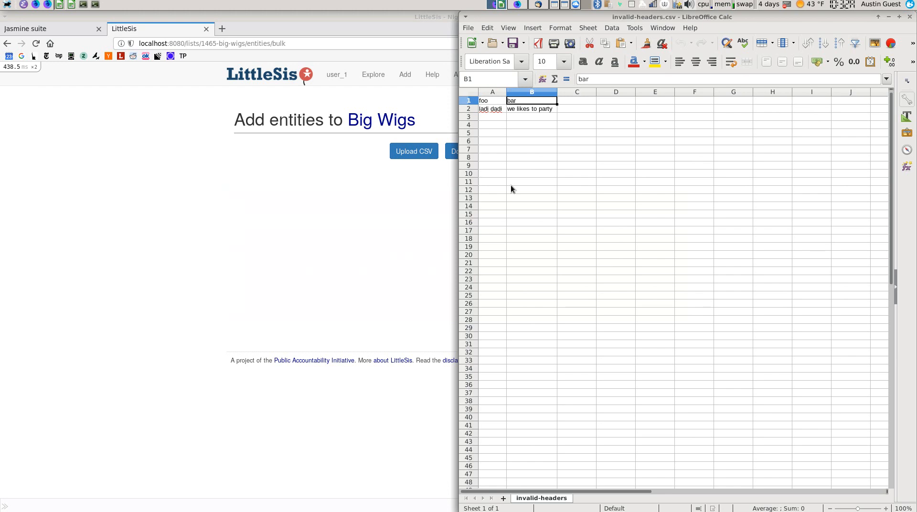
{"action": "left_click", "coordinate": [409, 202]}
Upload invalid-headers.csv from Desktop's test-csvs folder to trigger the header error
{"action": "left_click", "coordinate": [410, 152]}
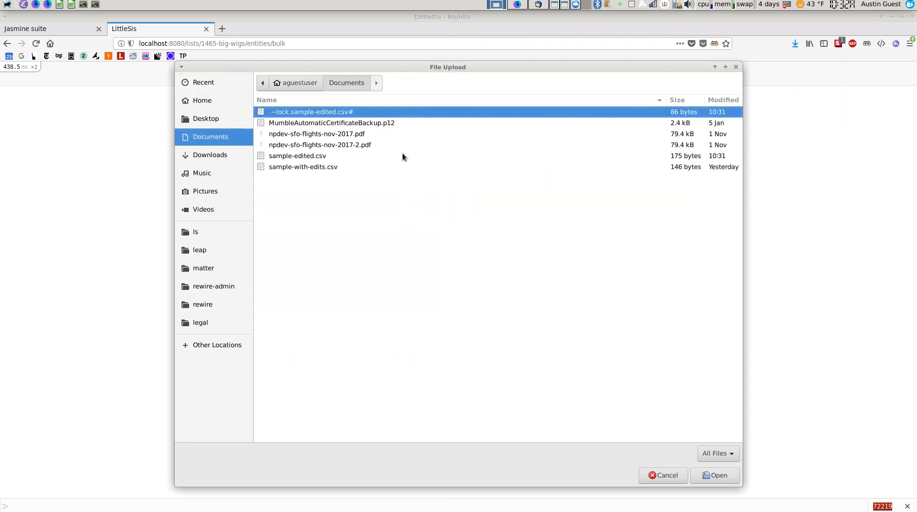
{"action": "left_click", "coordinate": [196, 120]}
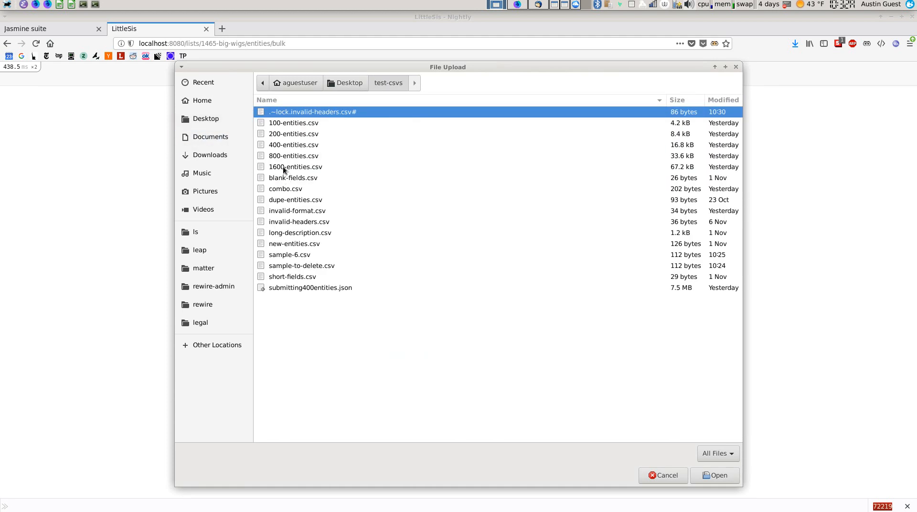
{"action": "double_click", "coordinate": [287, 223]}
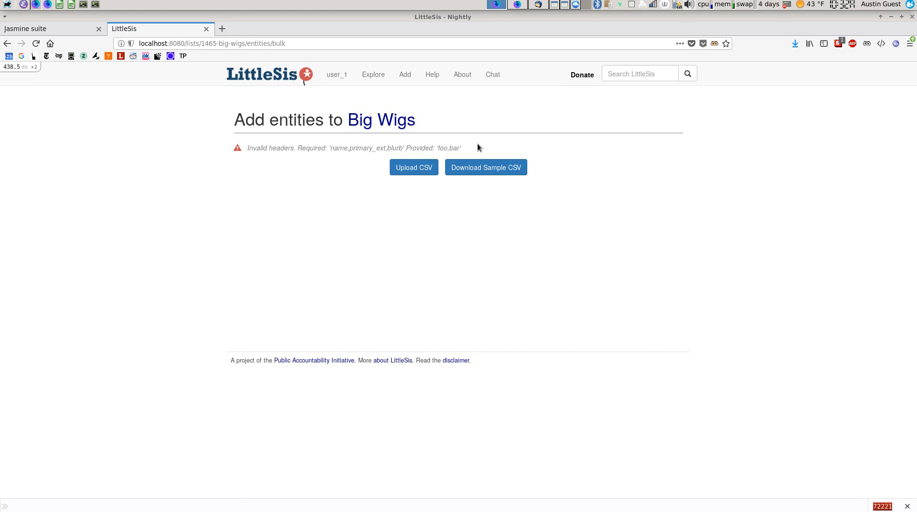
Upload sample-edited.csv from Documents and delete the SampleOrg and Sample Person rows
{"action": "left_click", "coordinate": [420, 171]}
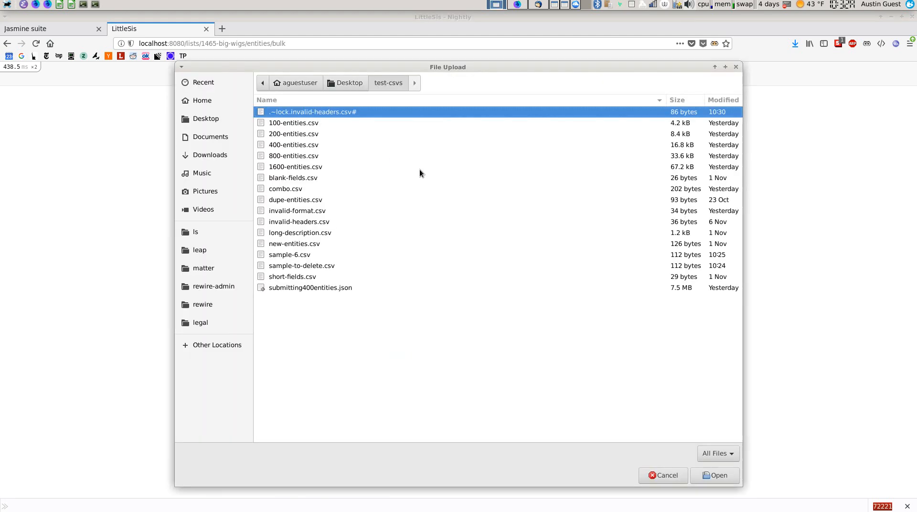
{"action": "left_click", "coordinate": [218, 137]}
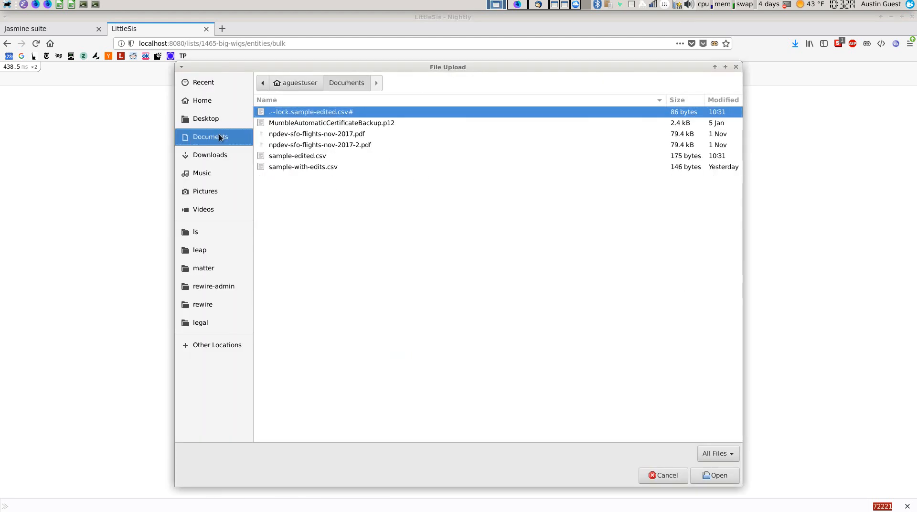
{"action": "double_click", "coordinate": [295, 156]}
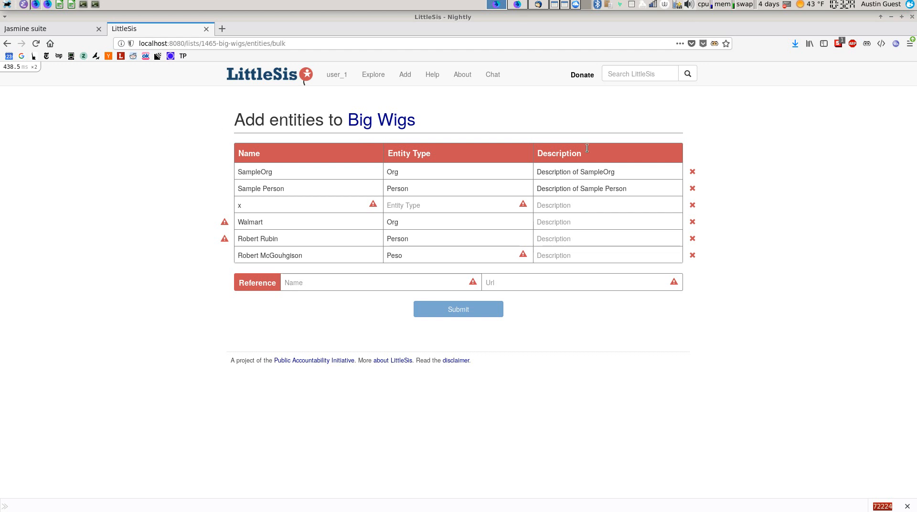
{"action": "left_click", "coordinate": [692, 172]}
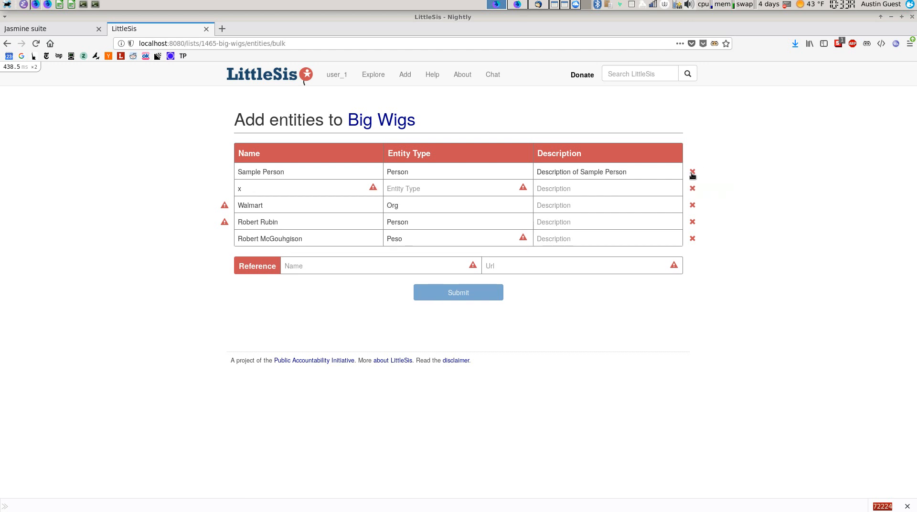
{"action": "left_click", "coordinate": [692, 173]}
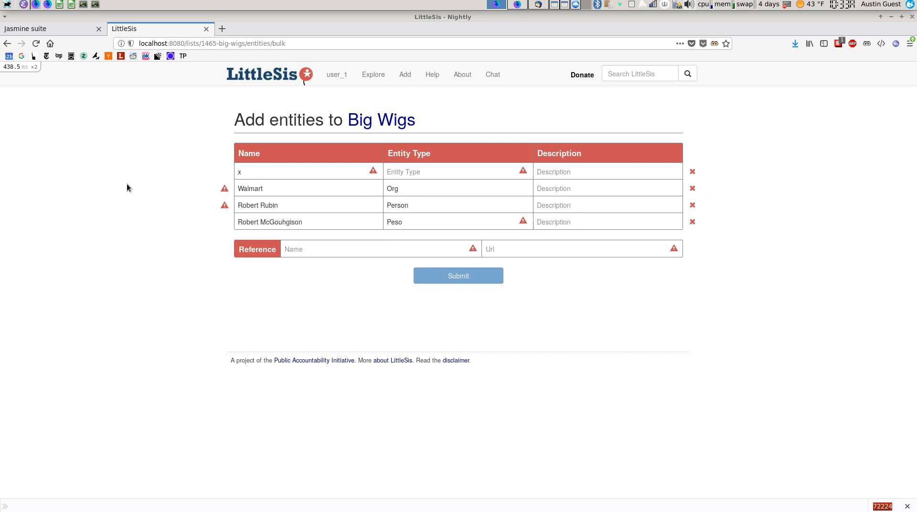
Change the first row's name from x to xi and move to its entity type
{"action": "mouse_move", "coordinate": [247, 170]}
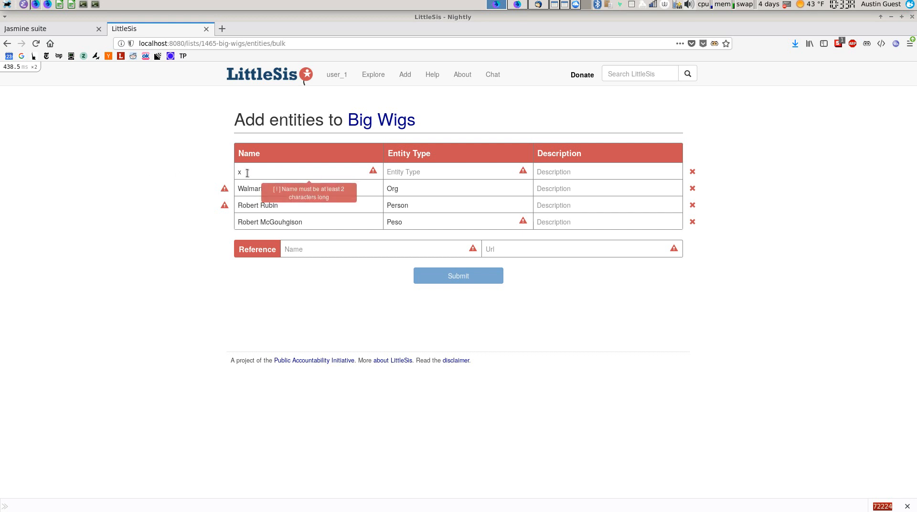
{"action": "key", "text": "Tab"}
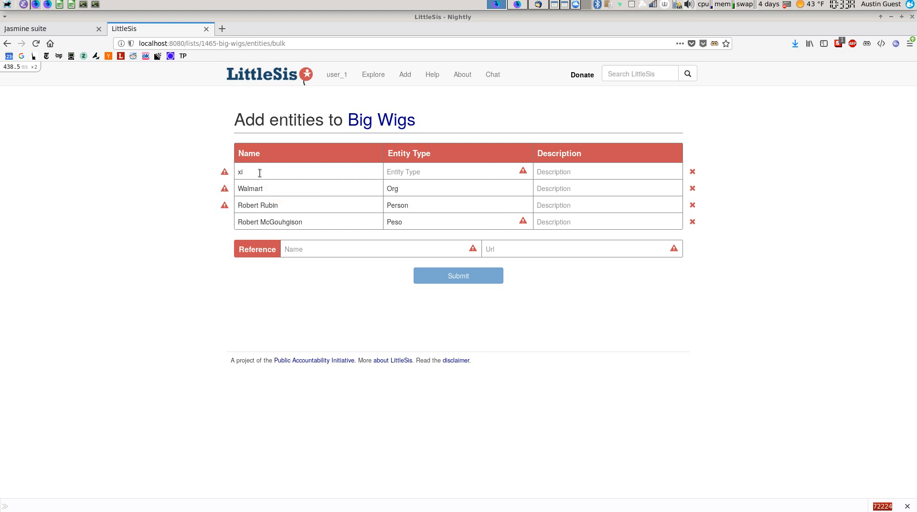
Review the suggested existing match for xi and its profile, then keep xi as new
{"action": "left_click", "coordinate": [225, 173]}
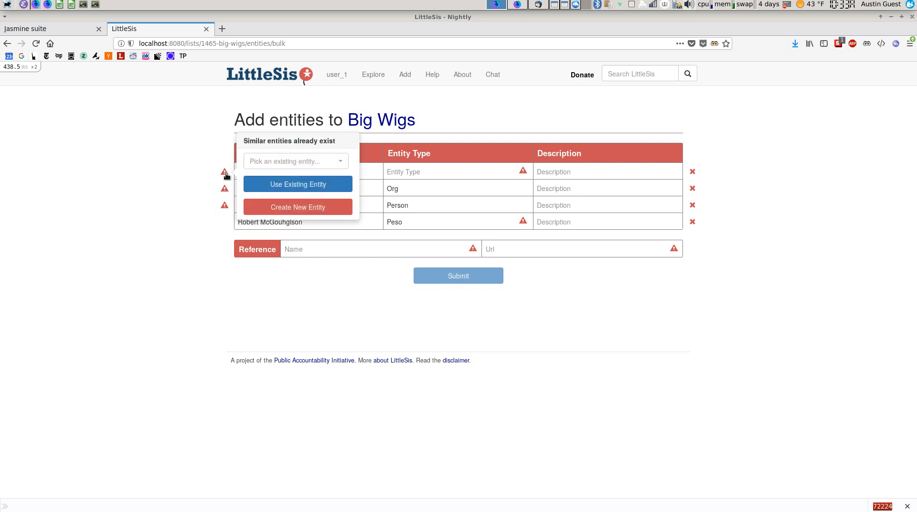
{"action": "left_click", "coordinate": [265, 163]}
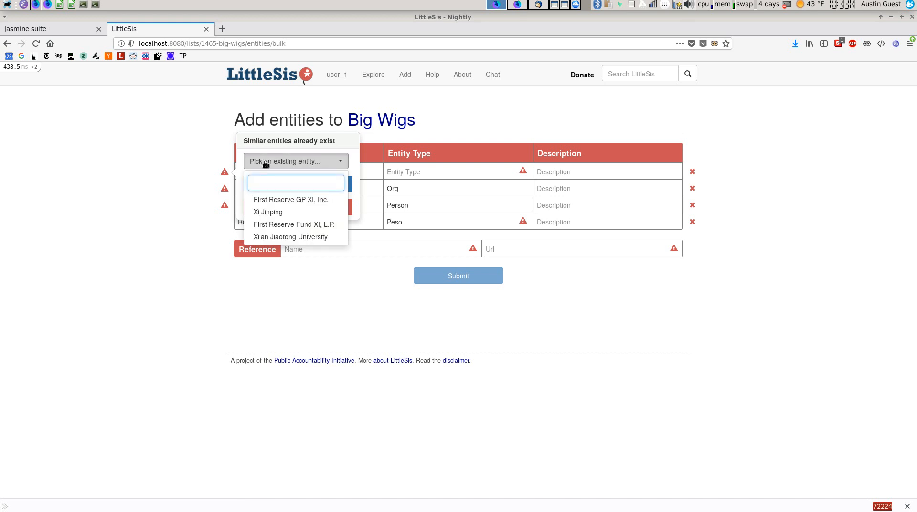
{"action": "left_click", "coordinate": [280, 212]}
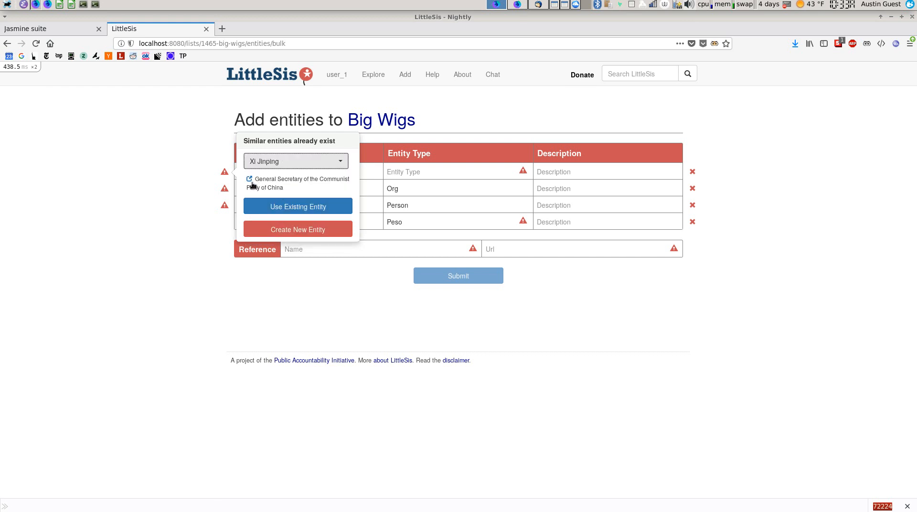
{"action": "left_click", "coordinate": [250, 181]}
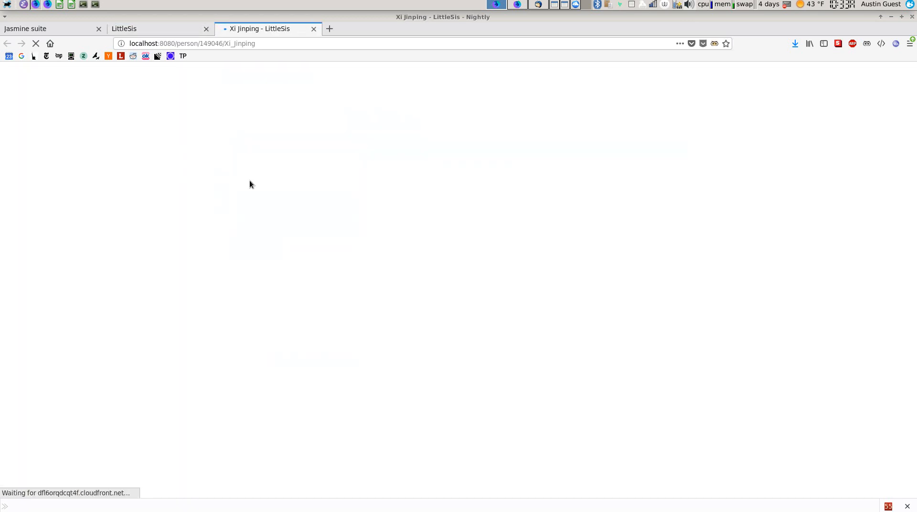
{"action": "left_click", "coordinate": [171, 30]}
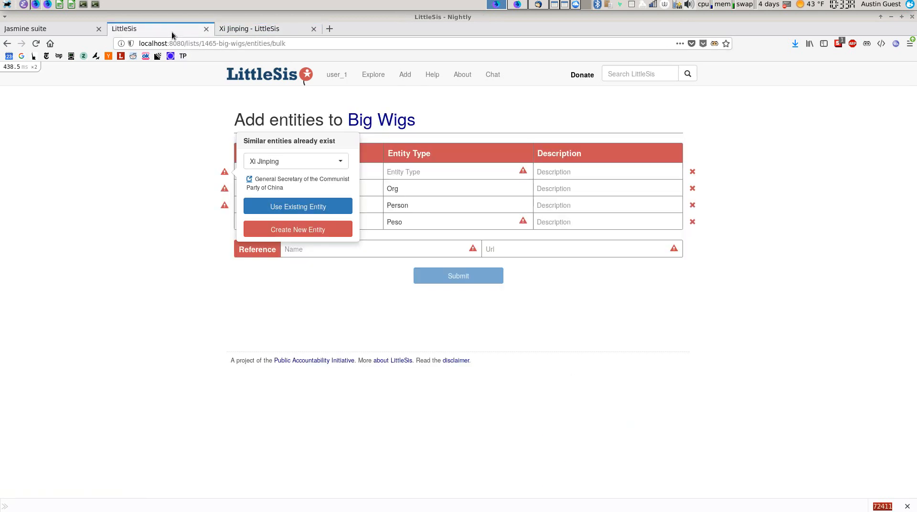
{"action": "left_click", "coordinate": [307, 229]}
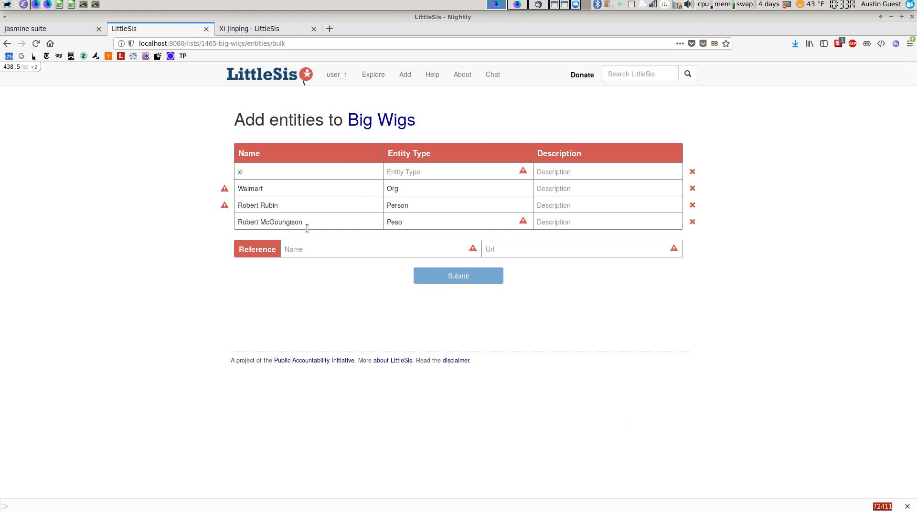
Set the first row to type Person, name 'xiu xiux' and description 'great band'
{"action": "mouse_move", "coordinate": [395, 173]}
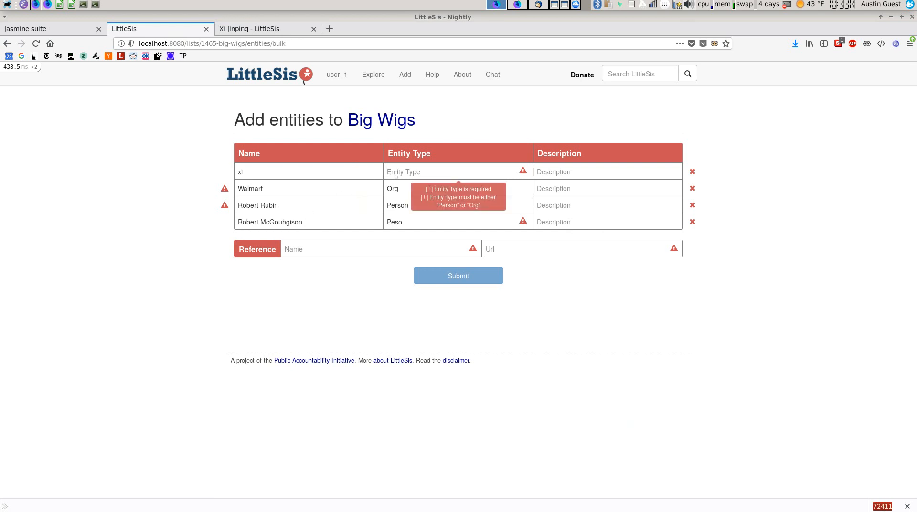
{"action": "type", "text": "Person"}
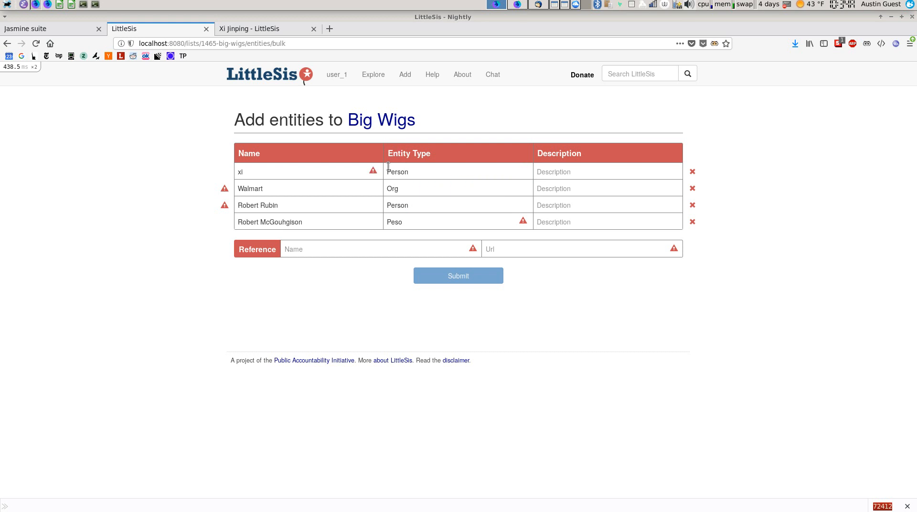
{"action": "mouse_move", "coordinate": [368, 170]}
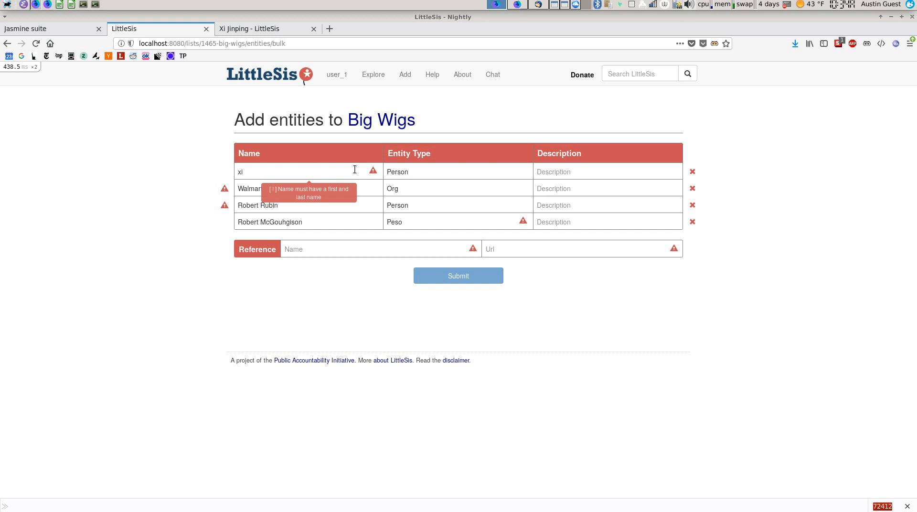
{"action": "type", "text": "u xiu"}
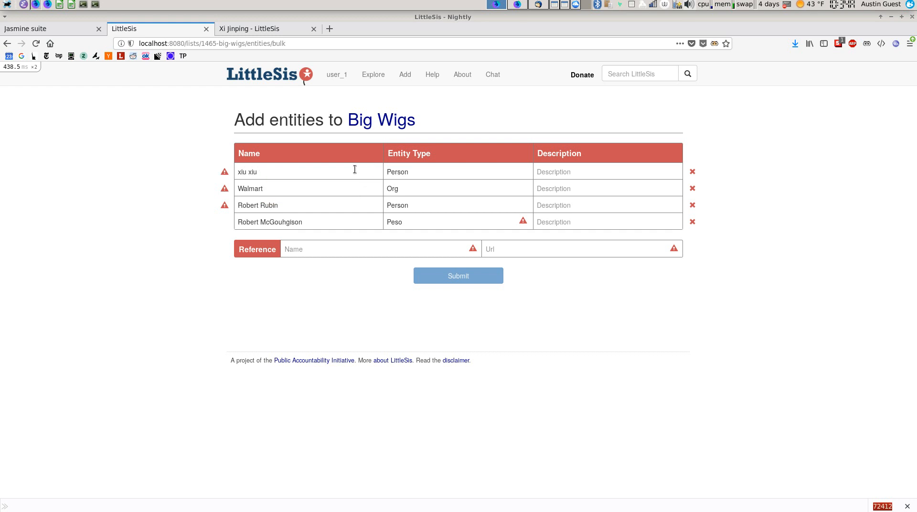
{"action": "type", "text": "x"}
{"action": "key", "text": "Tab"}
{"action": "type", "text": "great band"}
{"action": "key", "text": "shift+Tab"}
{"action": "key", "text": "shift+Tab"}
{"action": "left_click", "coordinate": [329, 188]}
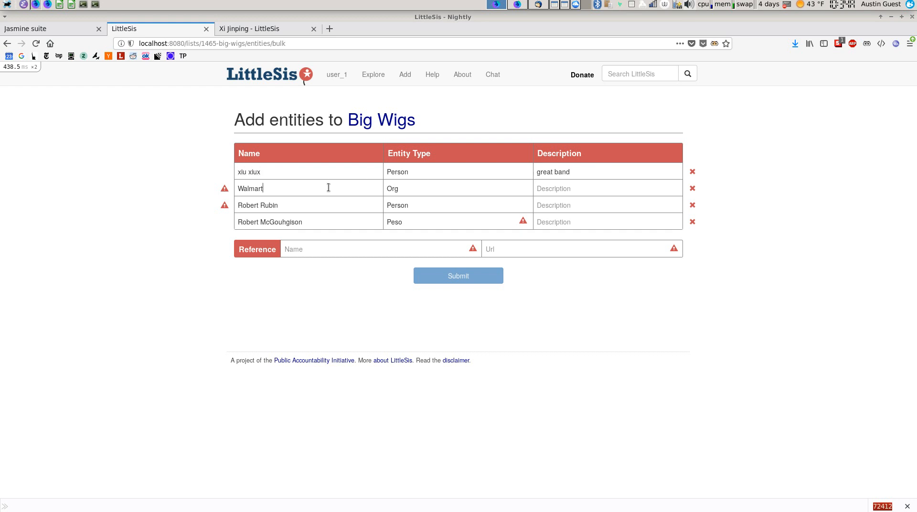
Link the Walmart row to the existing Walmart organization described as Retail merchandising and union busting
{"action": "left_click", "coordinate": [225, 190]}
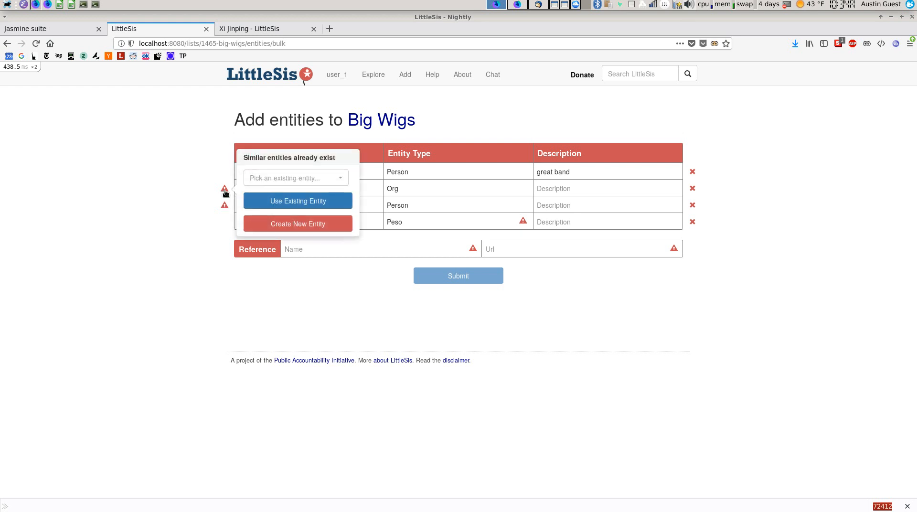
{"action": "left_click", "coordinate": [253, 181]}
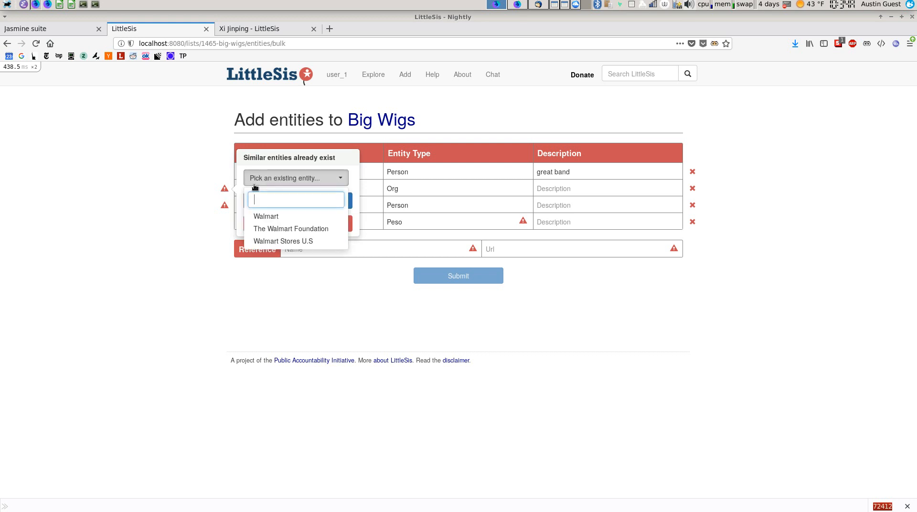
{"action": "left_click", "coordinate": [262, 216]}
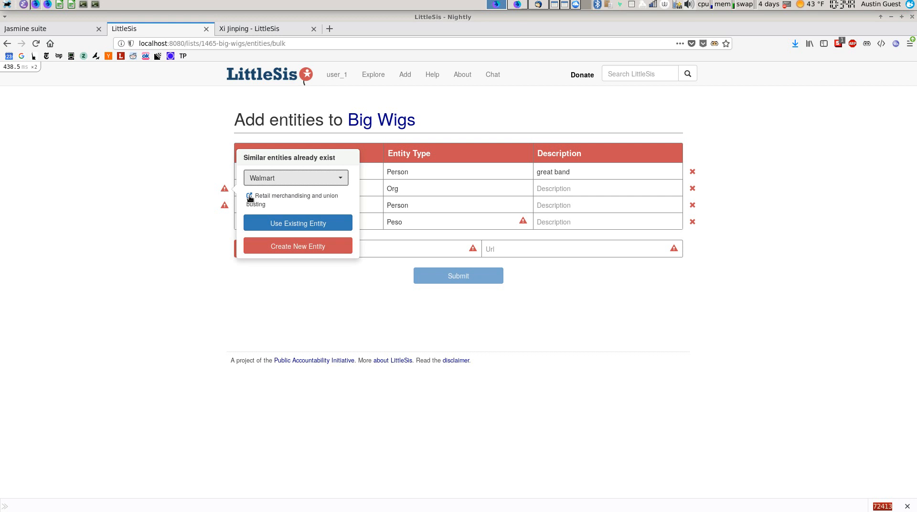
{"action": "left_click", "coordinate": [249, 197]}
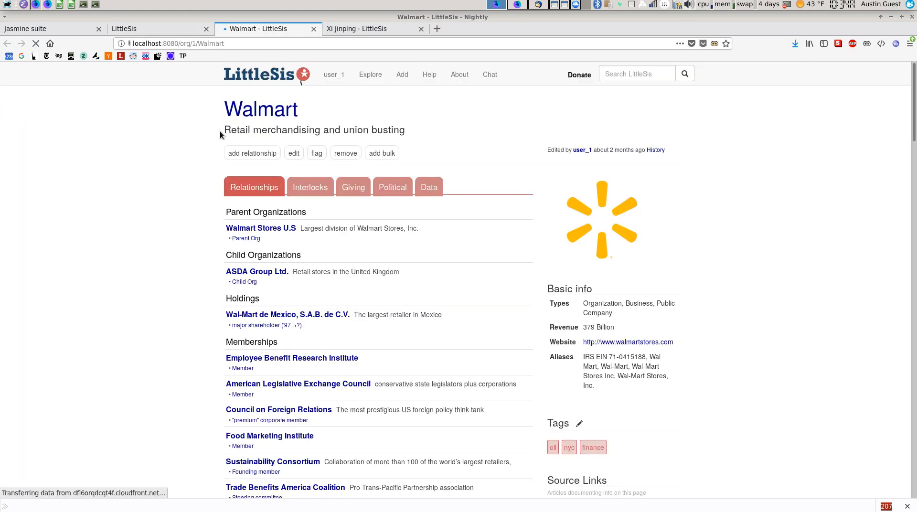
{"action": "left_click", "coordinate": [159, 29]}
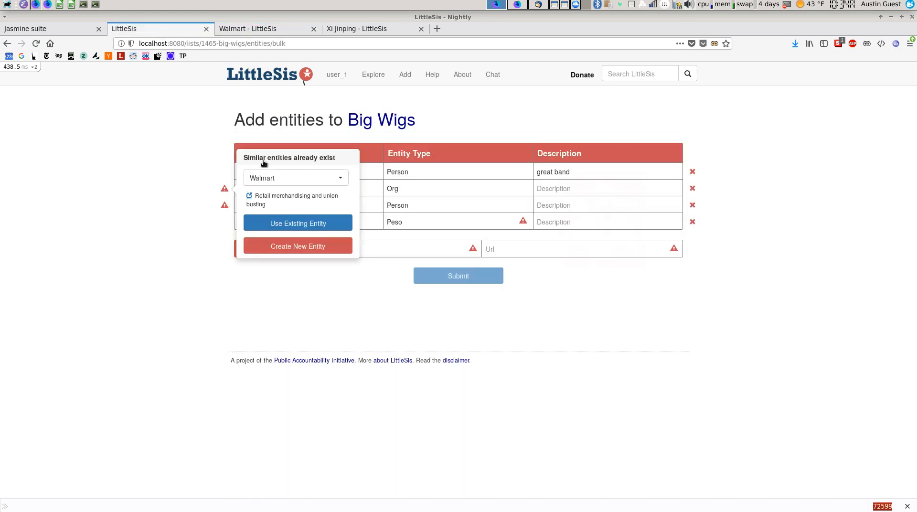
{"action": "left_click", "coordinate": [291, 224]}
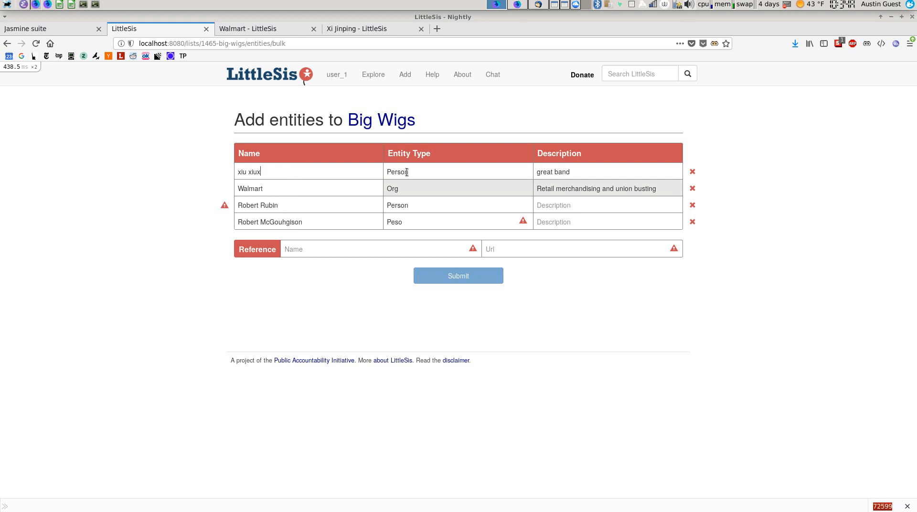
{"action": "left_click", "coordinate": [352, 187]}
{"action": "key", "text": "Tab"}
Link the Robert Rubin row to the existing entity Robert E Rubin, former Treasury Secretary
{"action": "left_click", "coordinate": [339, 190]}
{"action": "left_click", "coordinate": [327, 205]}
{"action": "left_click", "coordinate": [226, 206]}
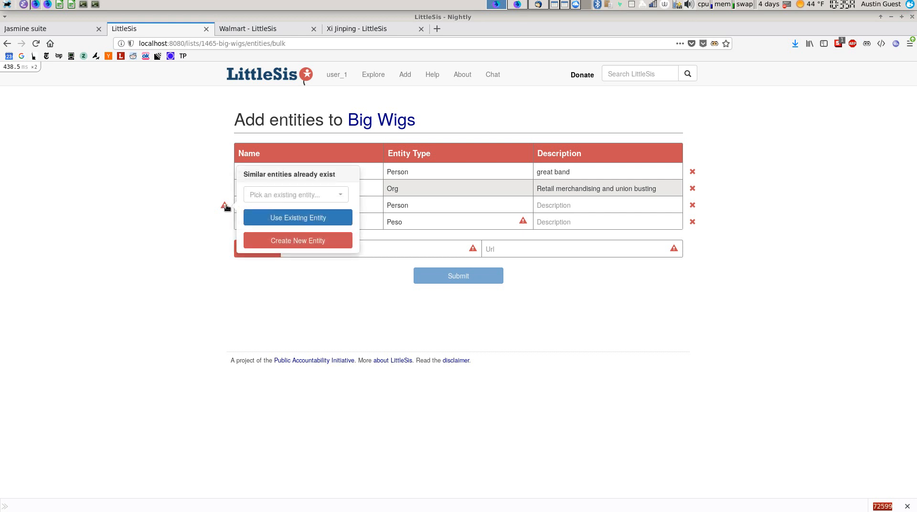
{"action": "left_click", "coordinate": [264, 200]}
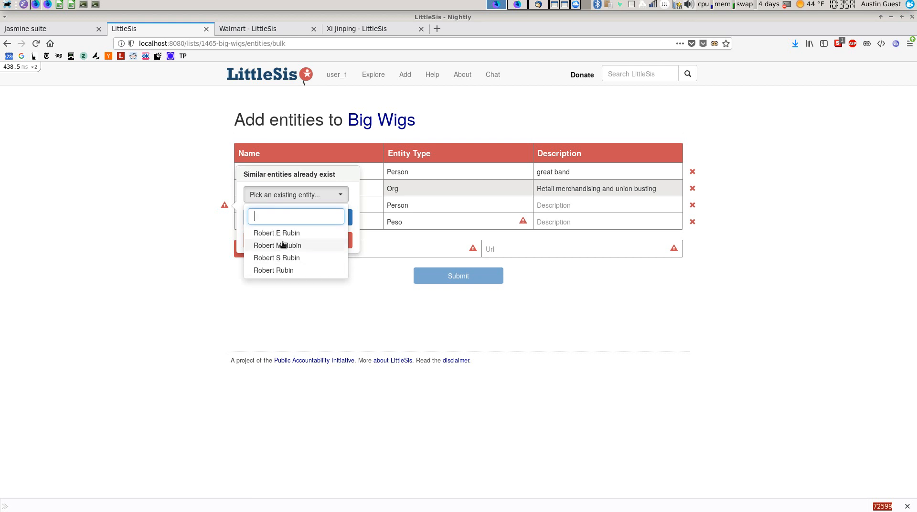
{"action": "left_click", "coordinate": [282, 270]}
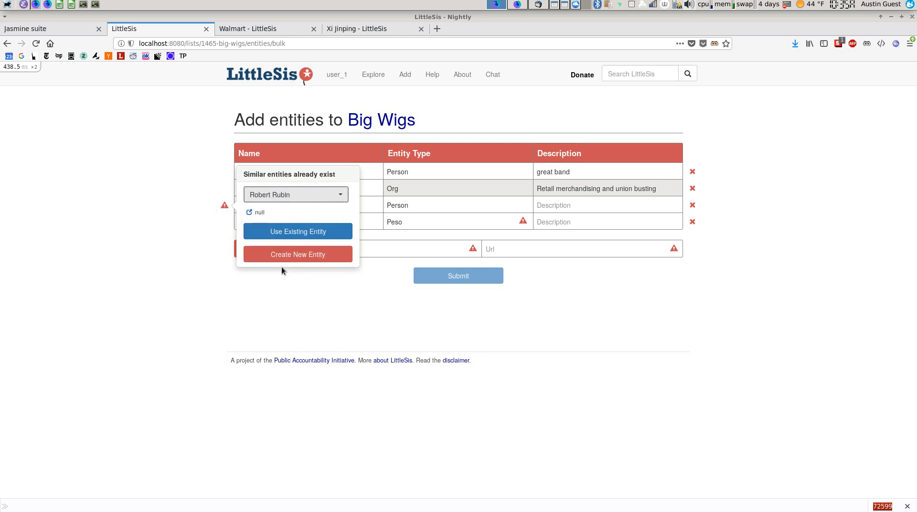
{"action": "left_click", "coordinate": [296, 196]}
{"action": "left_click", "coordinate": [294, 232]}
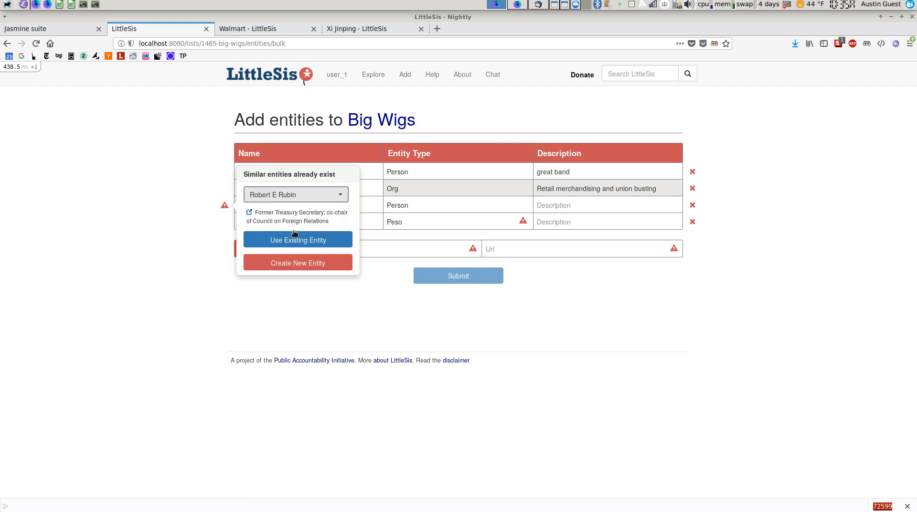
{"action": "left_click", "coordinate": [296, 241]}
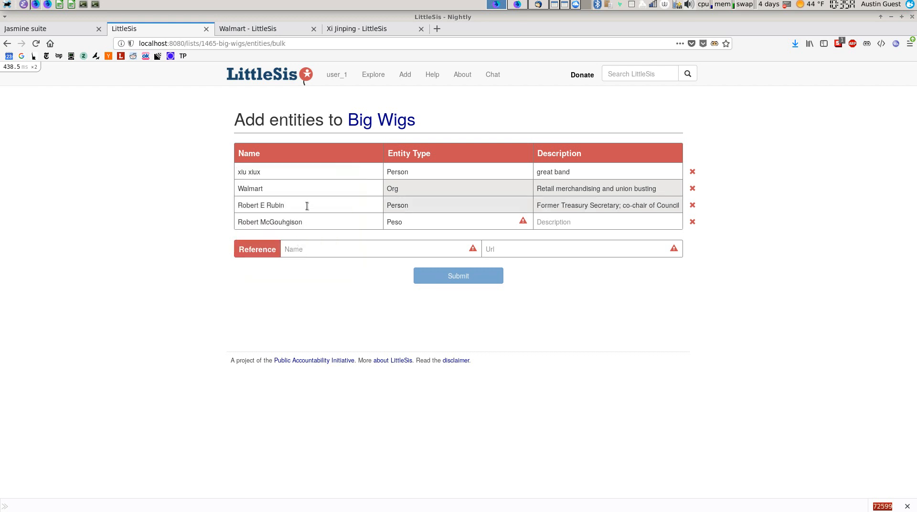
Correct row 4's entity type from 'Peso' to 'Person'
{"action": "left_click", "coordinate": [310, 223]}
{"action": "key", "text": "Tab"}
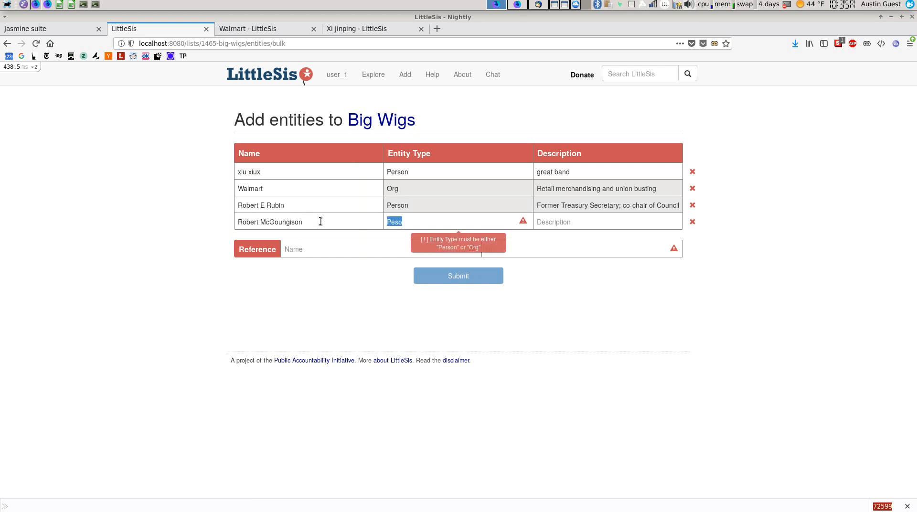
{"action": "left_click", "coordinate": [406, 223]}
{"action": "key", "text": "BackSpace"}
{"action": "key", "text": "BackSpace"}
{"action": "type", "text": "rson"}
Set row 4's description to 'my friend from down the block'
{"action": "left_click", "coordinate": [610, 224]}
{"action": "type", "text": "my frie"}
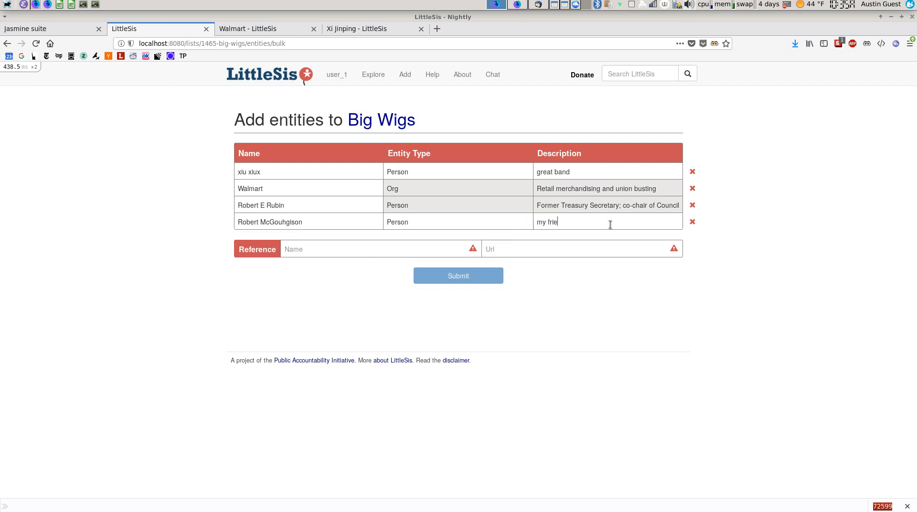
{"action": "type", "text": "nd from down the block"}
{"action": "mouse_move", "coordinate": [404, 253]}
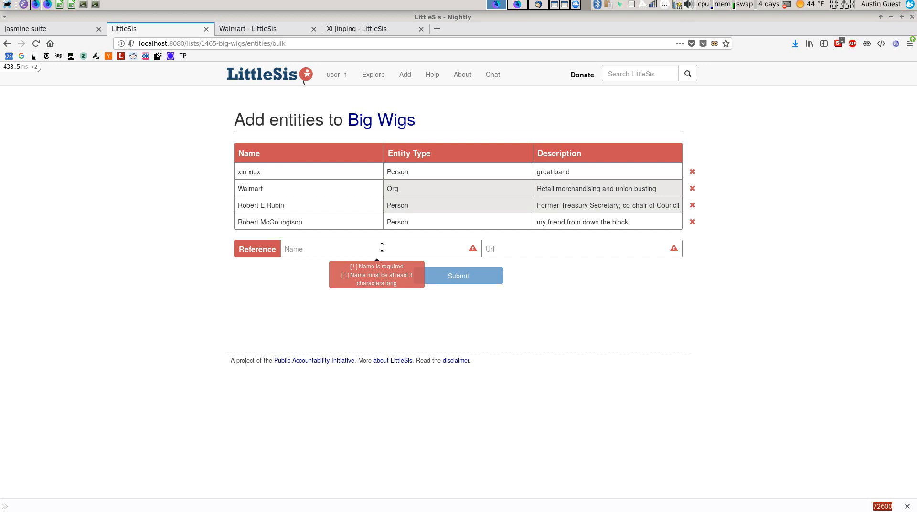
Name the reference 'wikipedia' and enter wikipedia.com as its URL
{"action": "left_click", "coordinate": [382, 247]}
{"action": "type", "text": "wikipedia"}
{"action": "left_click", "coordinate": [536, 249]}
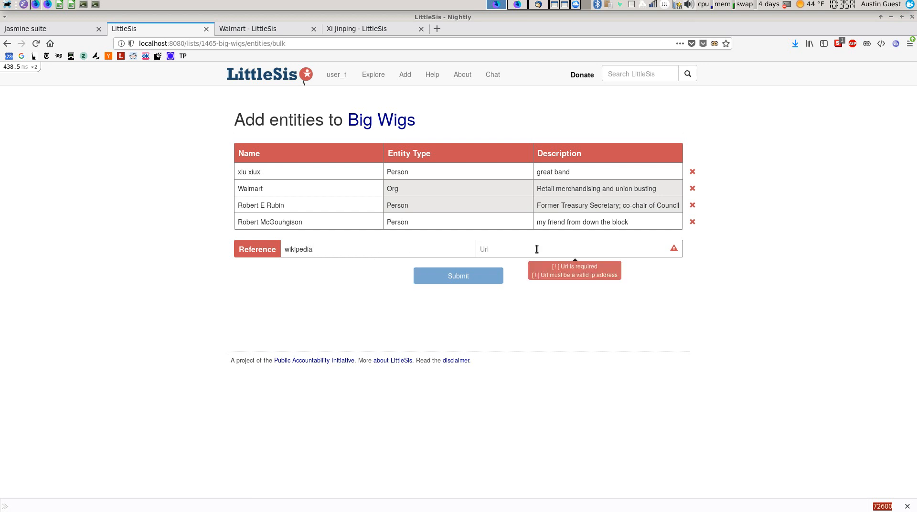
{"action": "type", "text": "foo"}
{"action": "key", "text": "Tab"}
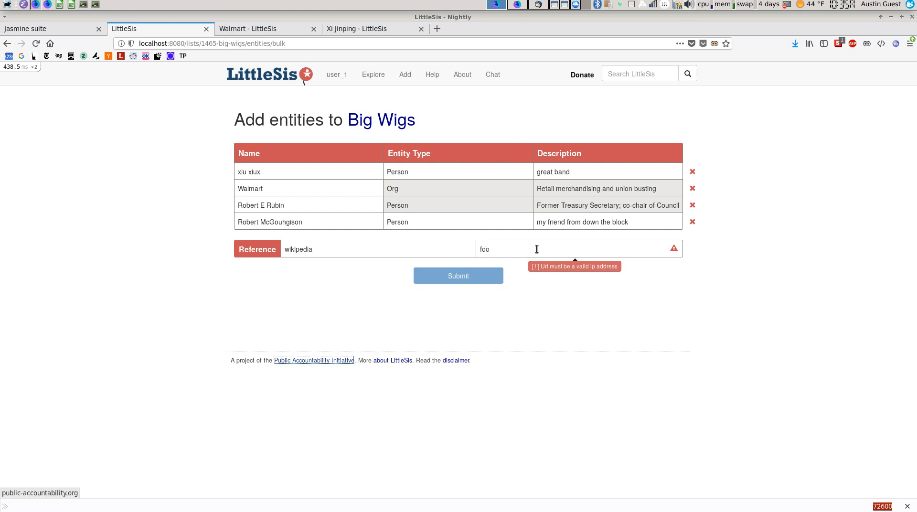
{"action": "key", "text": "shift+Tab"}
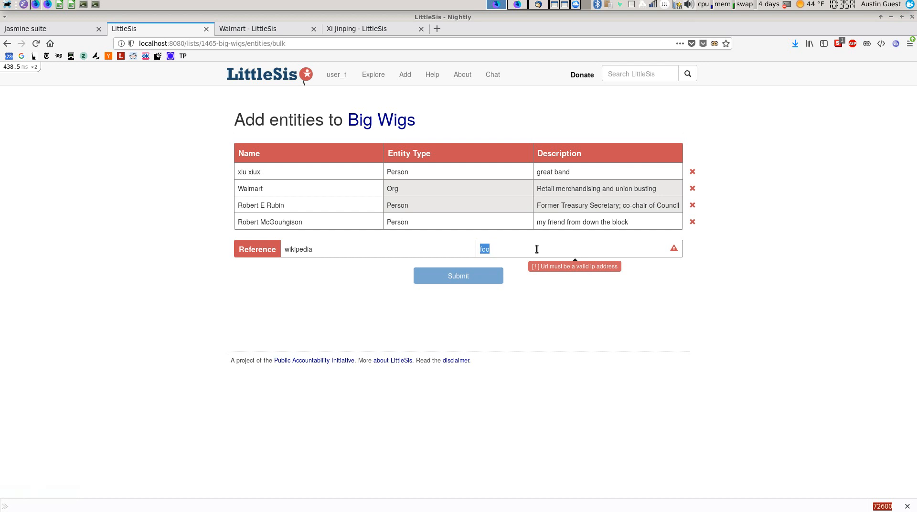
{"action": "type", "text": "wikipedia.com"}
{"action": "key", "text": "Tab"}
{"action": "left_click", "coordinate": [537, 251]}
{"action": "left_click", "coordinate": [480, 249]}
{"action": "type", "text": "http://"}
{"action": "key", "text": "Tab"}
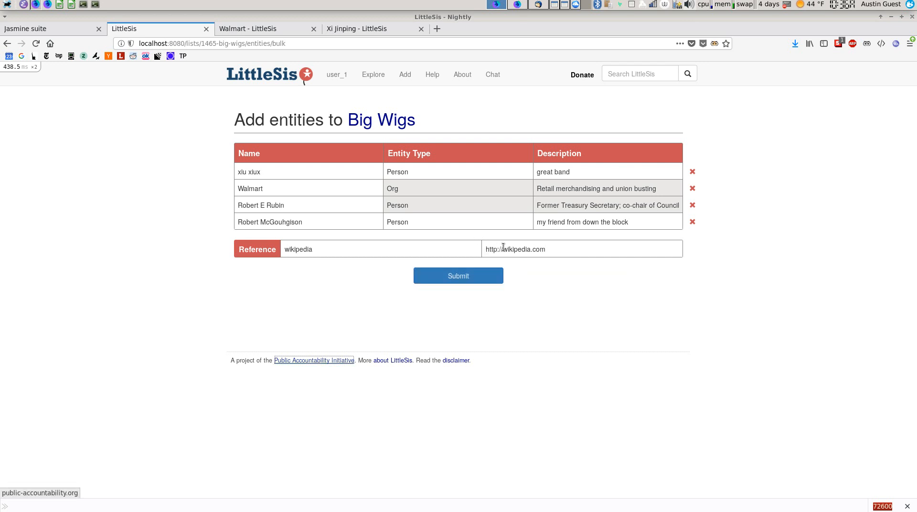
{"action": "left_click", "coordinate": [471, 276]}
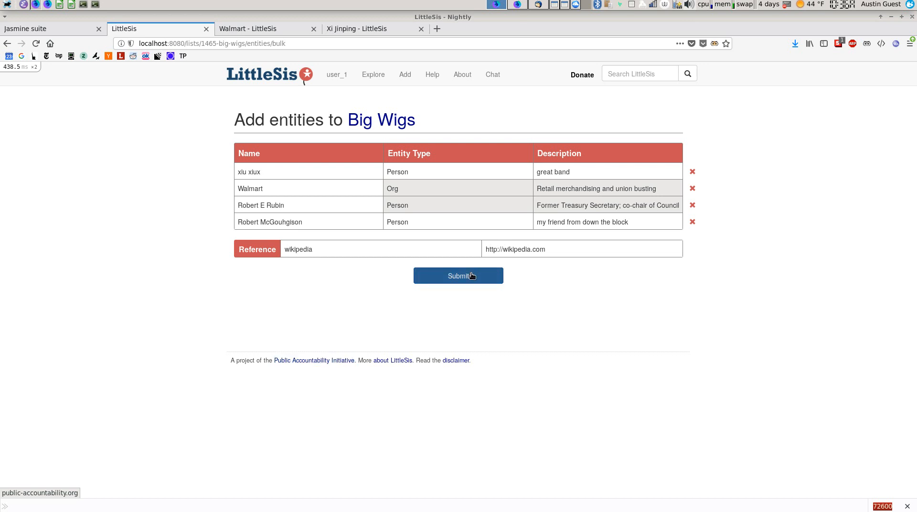